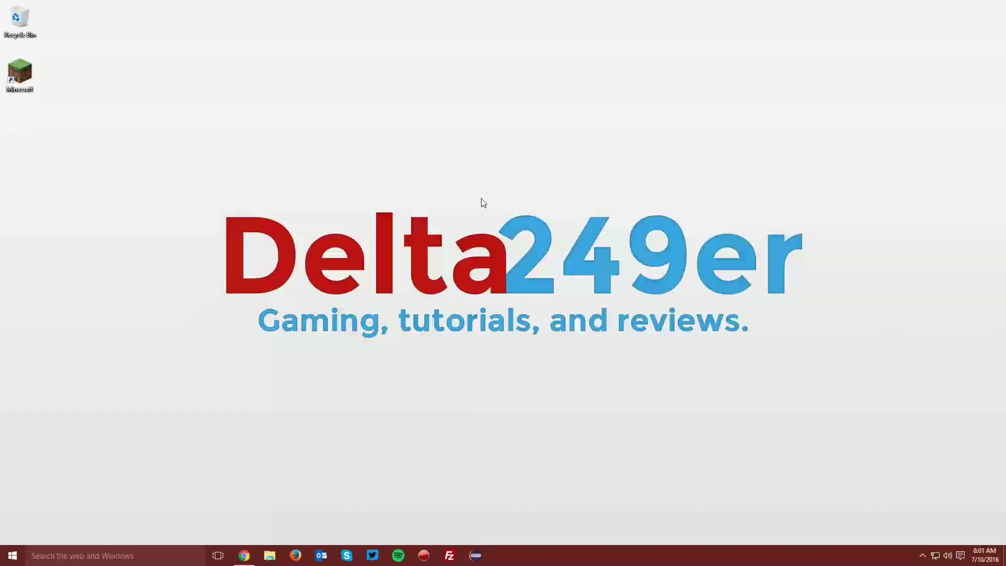
- Open the Minecraft Forge downloads page in Chrome and choose the files for Minecraft version 1.10.2
left_click(245, 555)
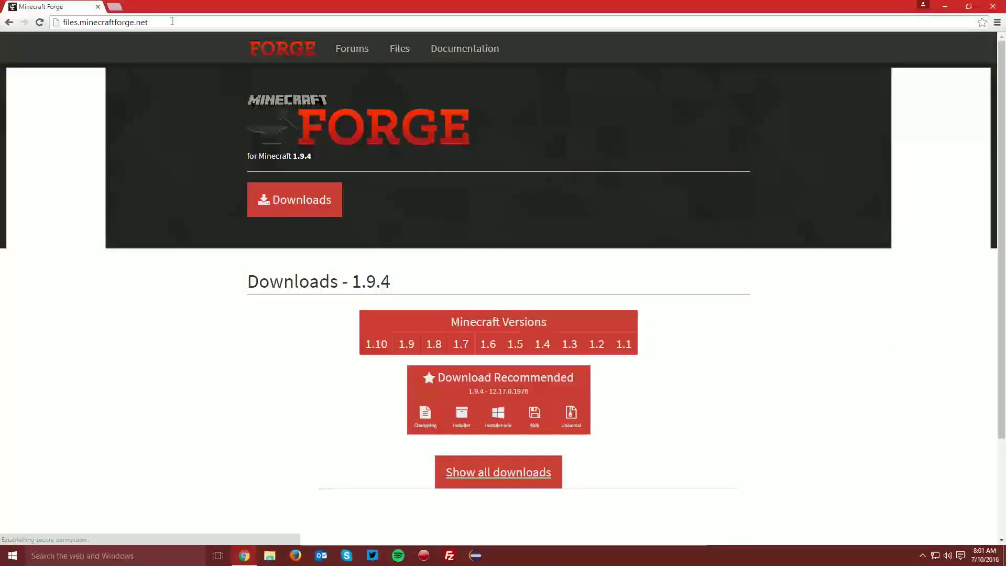
left_click_drag(164, 21, 58, 19)
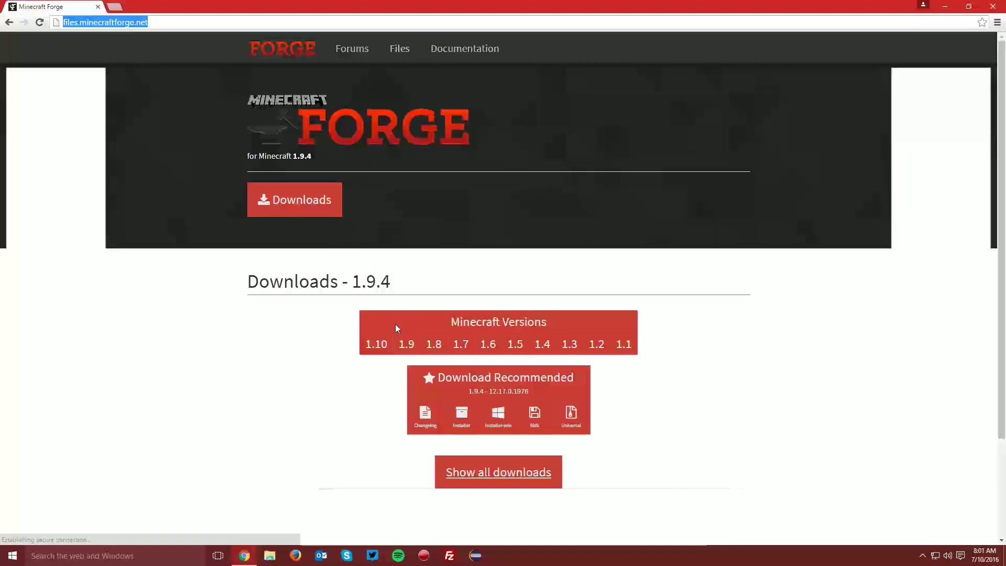
mouse_move(378, 340)
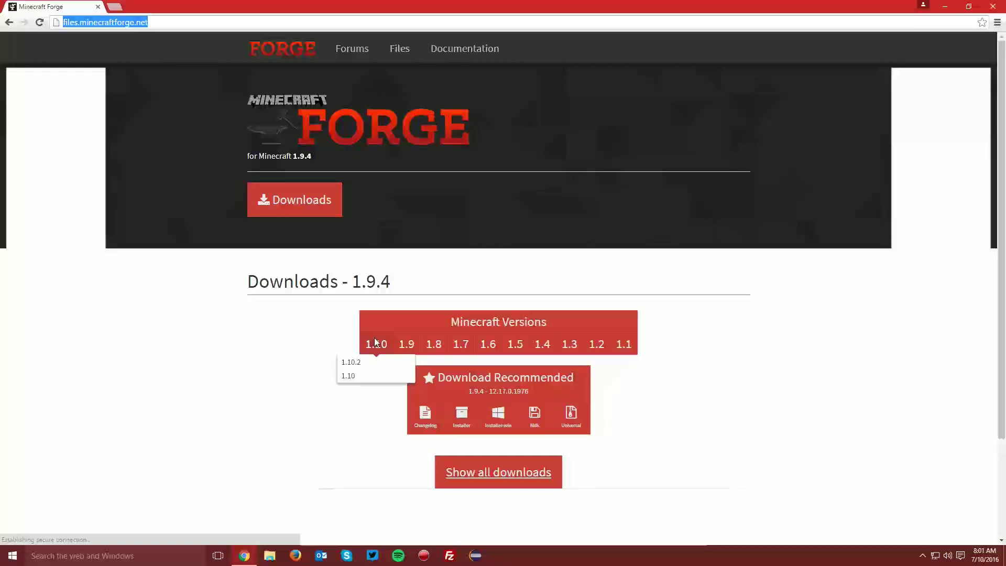
left_click(352, 364)
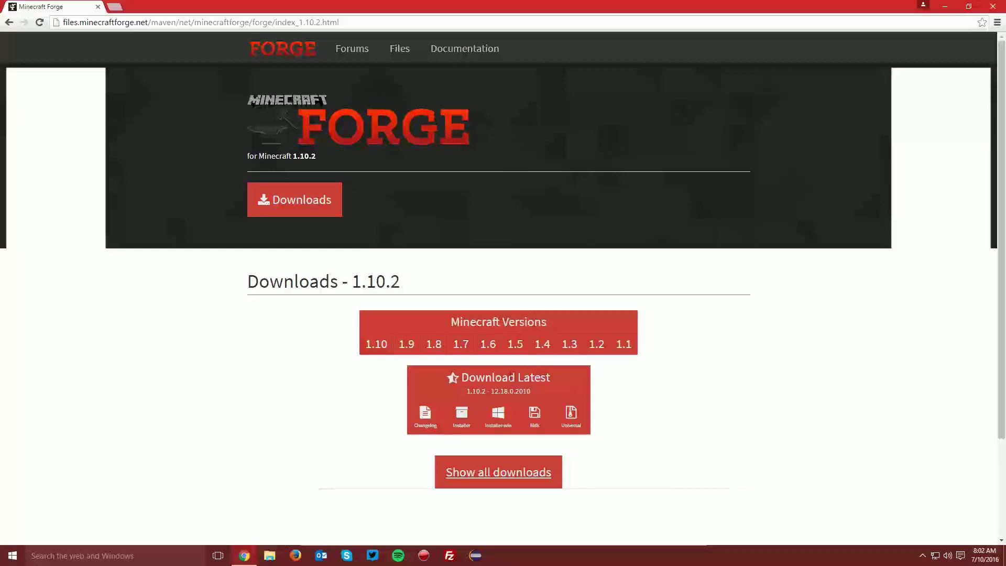
- Download the Forge 1.10.2 installer, skip the advertisement, save it to the Desktop, and minimize the browser
left_click(461, 413)
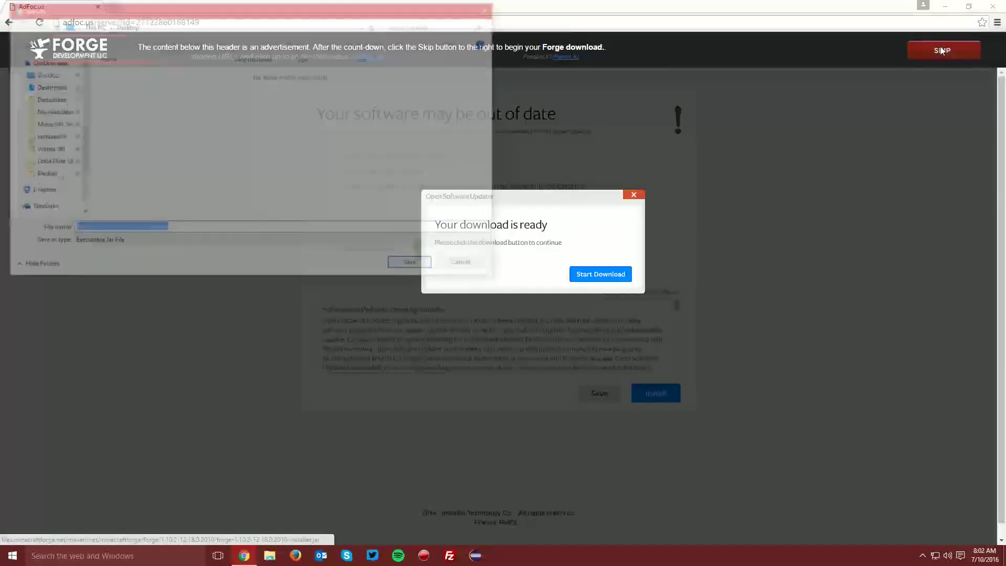
left_click(43, 91)
left_click(414, 265)
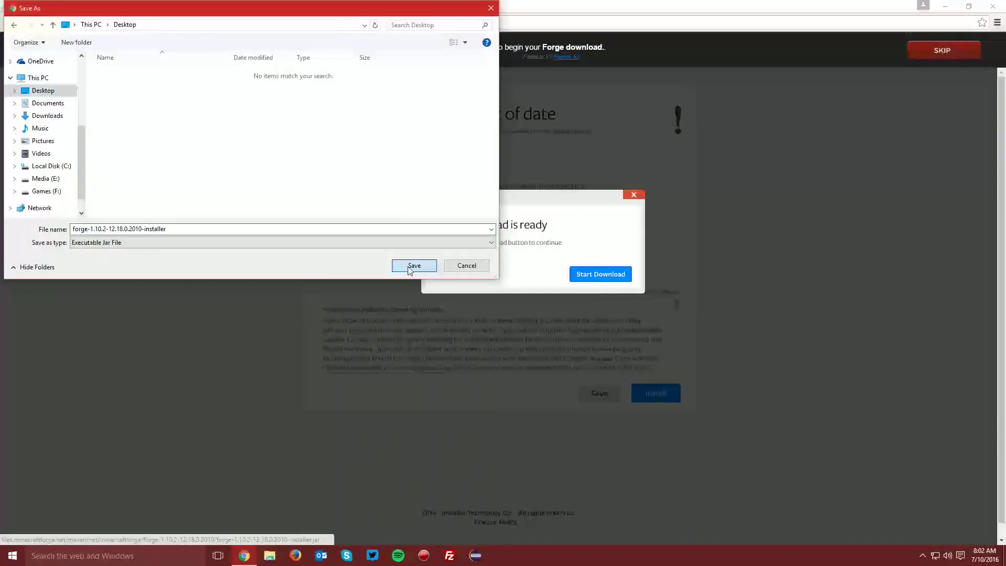
left_click(952, 5)
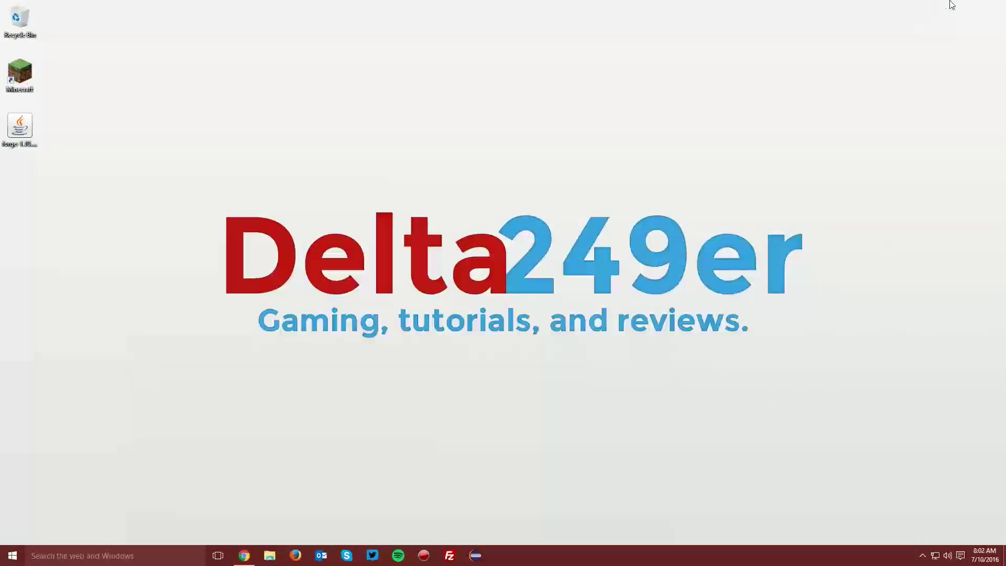
- Run the downloaded Forge installer with Java(TM) Platform SE binary and install the client
right_click(28, 123)
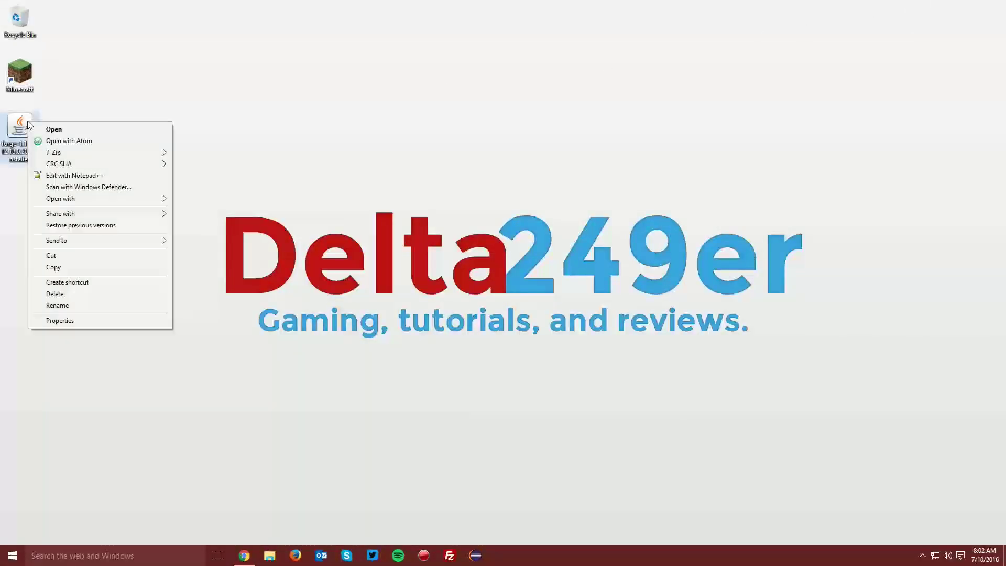
mouse_move(71, 203)
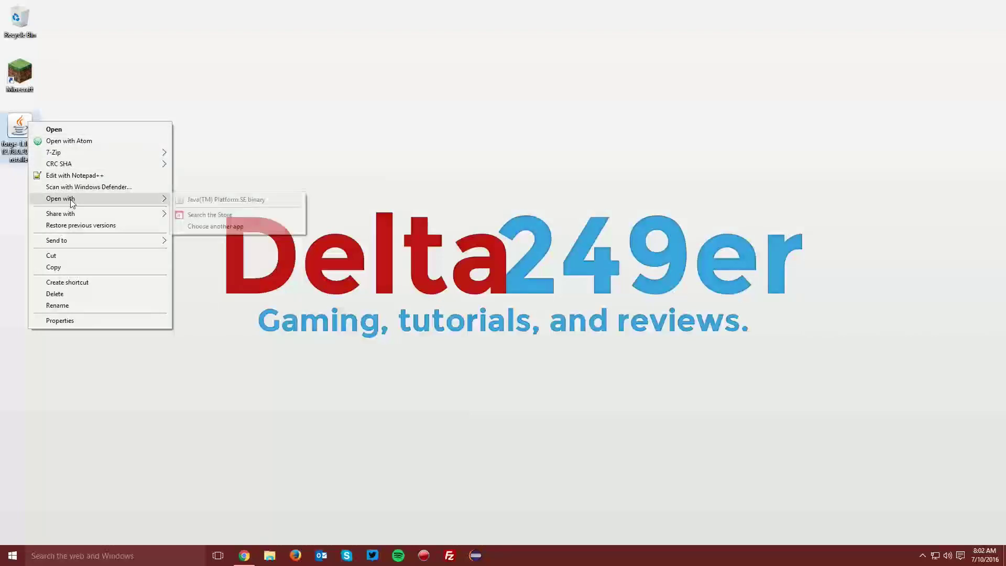
left_click(212, 201)
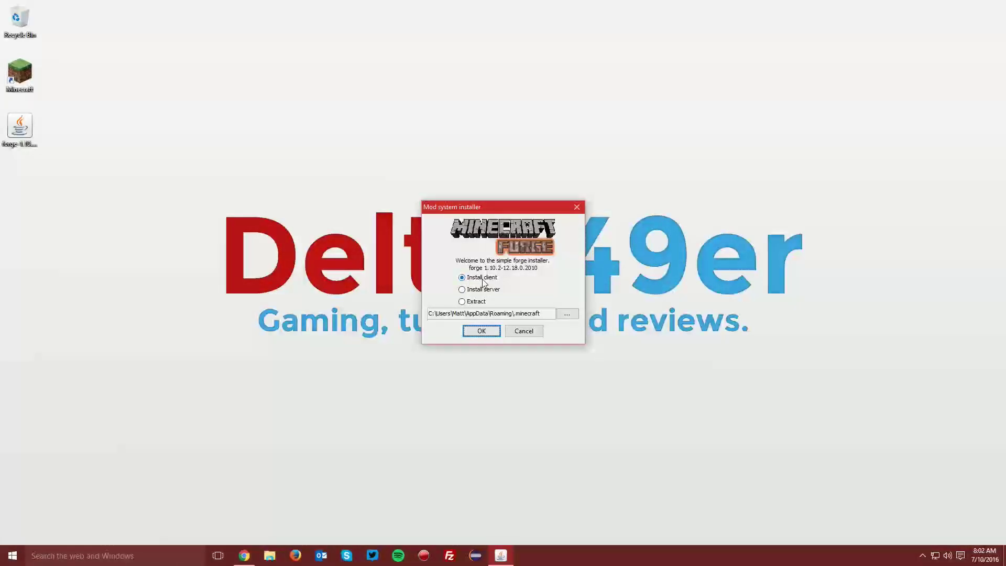
left_click(480, 334)
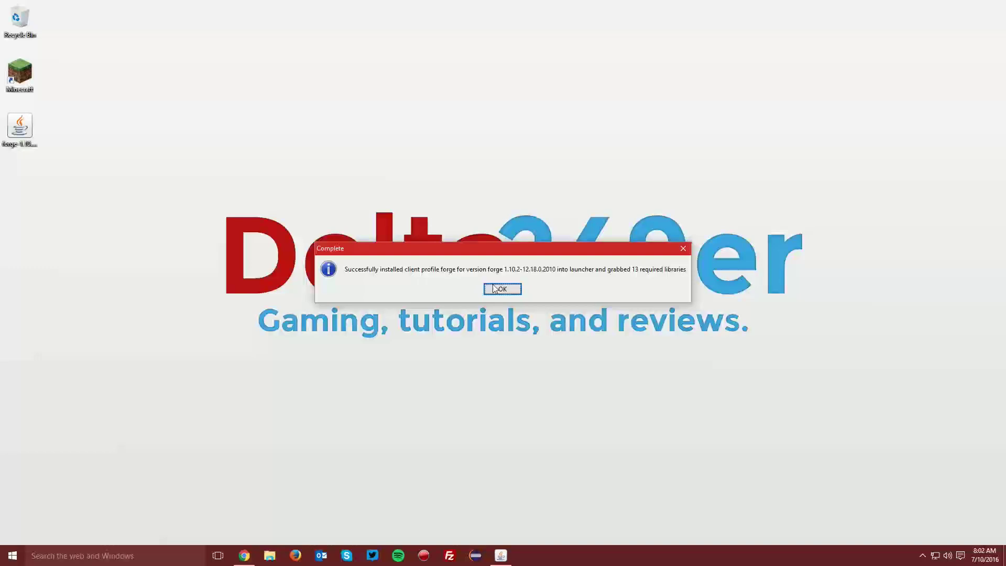
left_click(503, 289)
- Open the Minecraft launcher, select the forge profile, and start the game
double_click(21, 76)
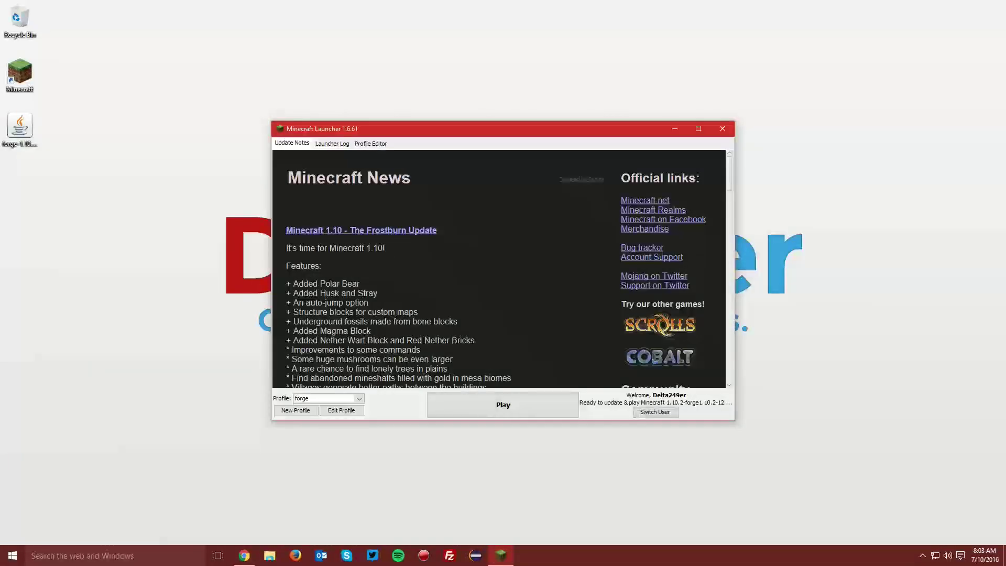
left_click(297, 400)
left_click(310, 420)
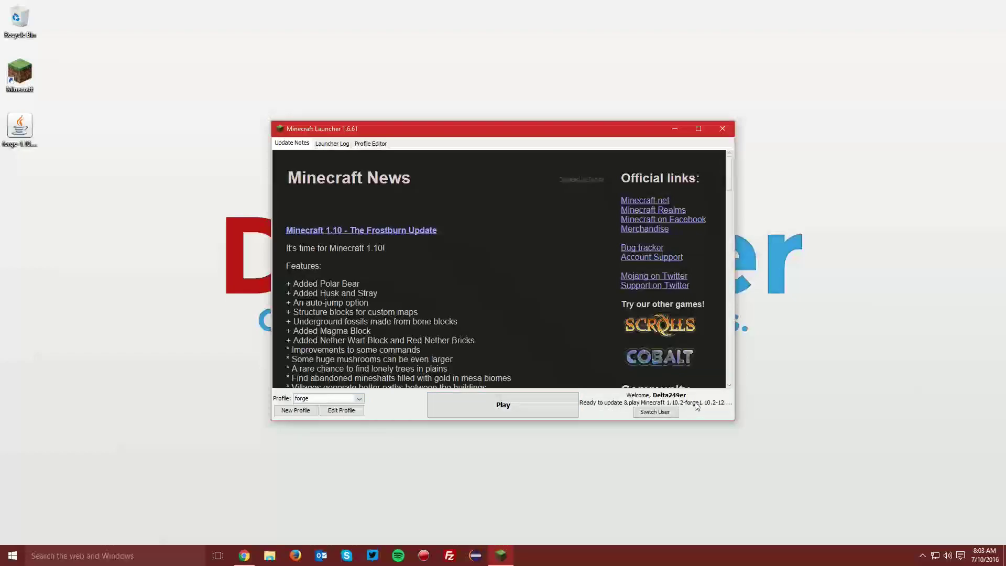
left_click(504, 404)
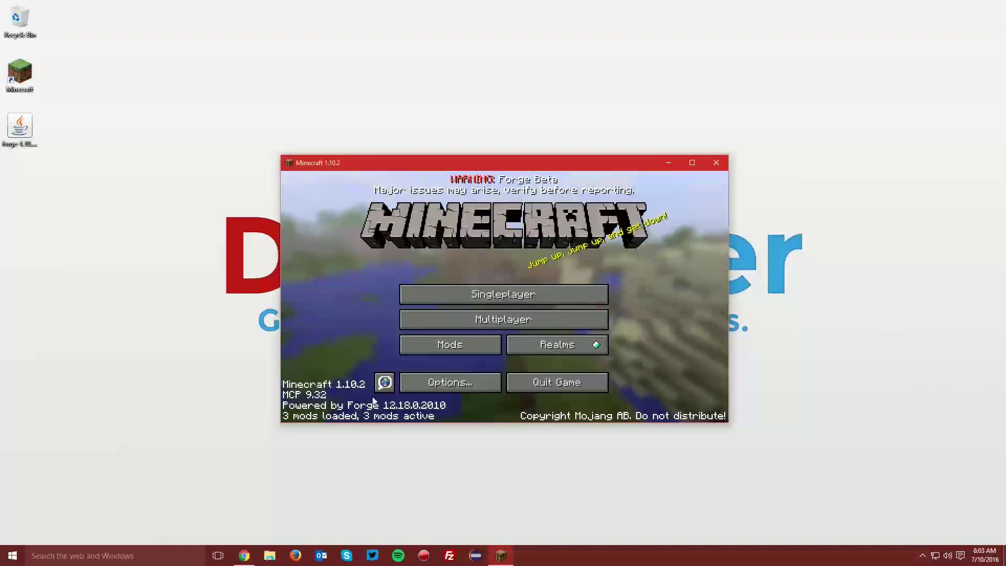
- Check the list of loaded mods in Minecraft, and quit the game
left_click(445, 345)
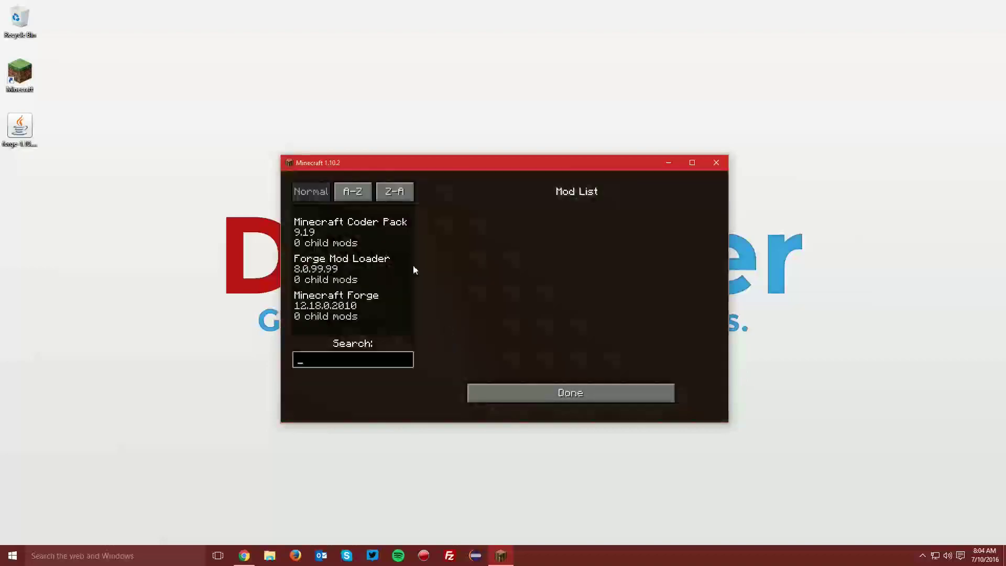
left_click(511, 391)
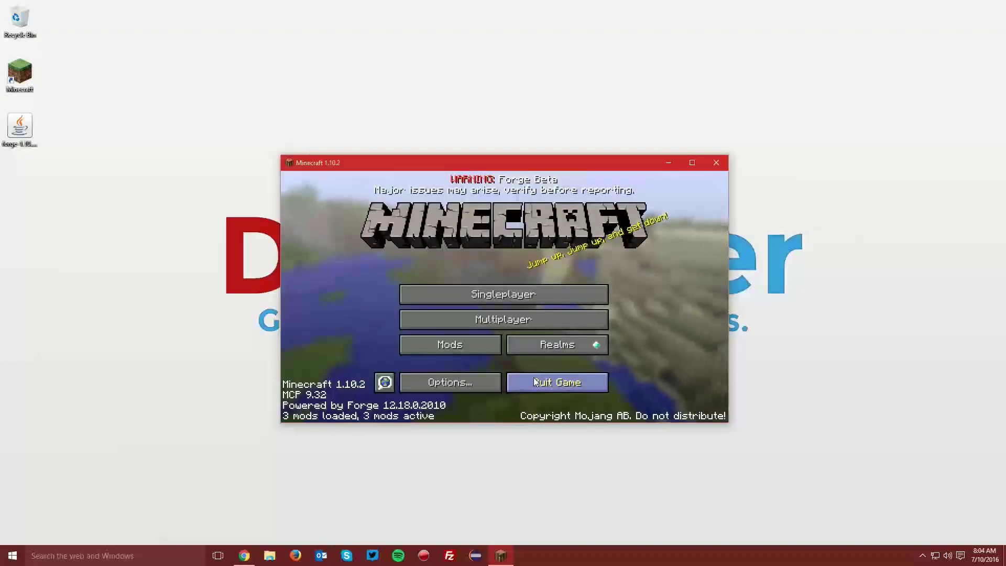
left_click(533, 383)
- Switch to Chrome and download OptiFine 1.10.2 HD U C2 from the OptiFine downloads page to the Desktop
left_click(243, 555)
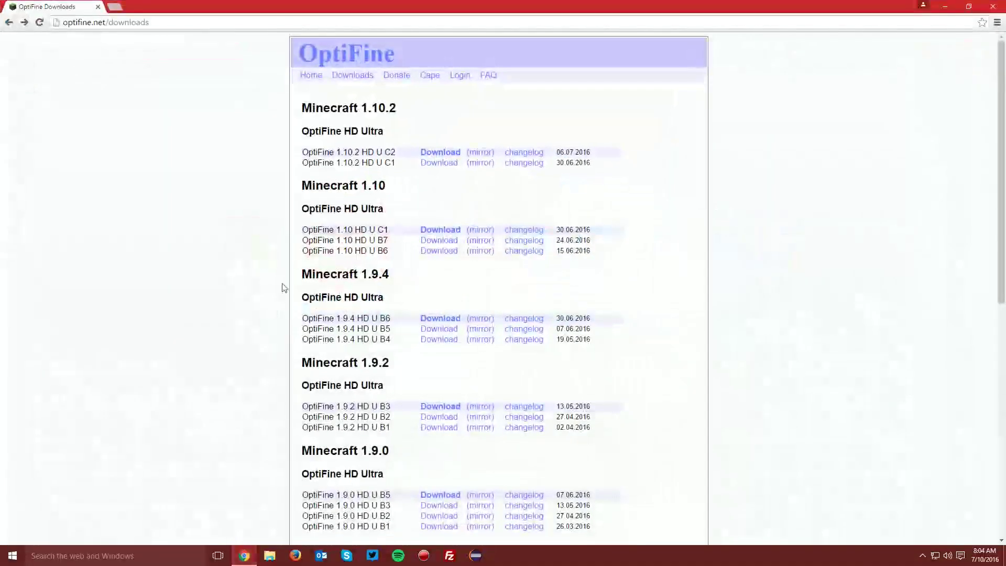
left_click(154, 22)
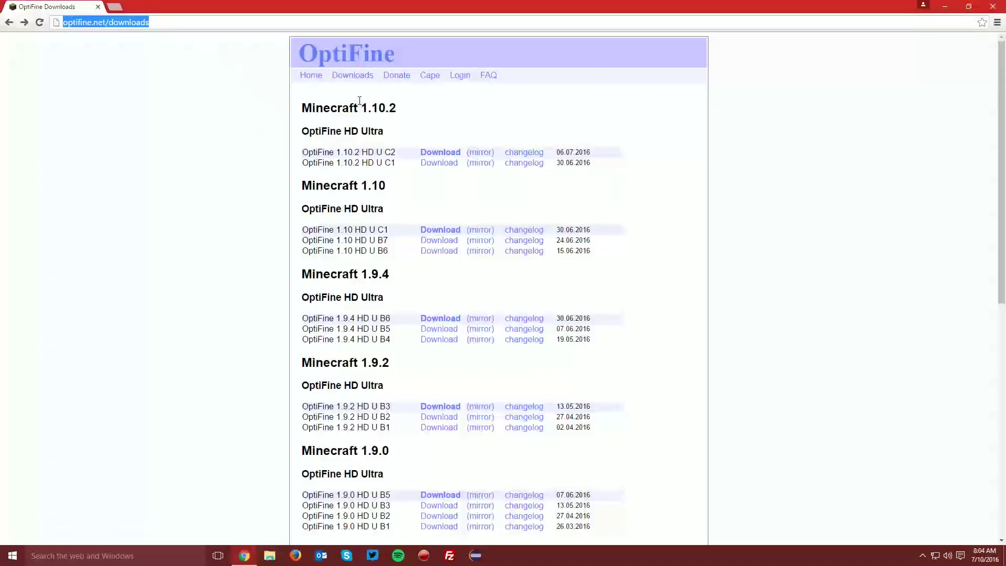
left_click_drag(315, 110, 399, 104)
left_click(404, 107)
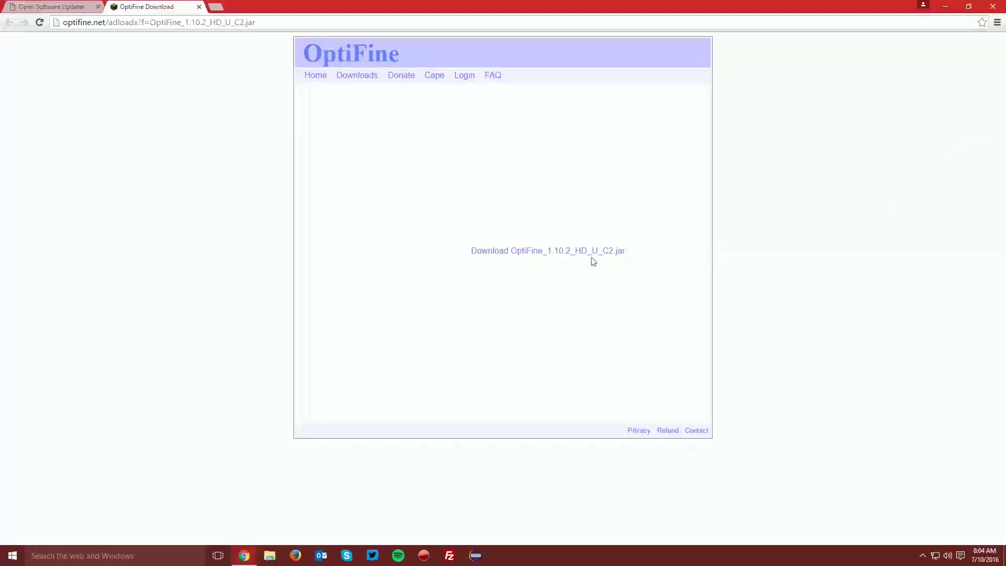
left_click(493, 254)
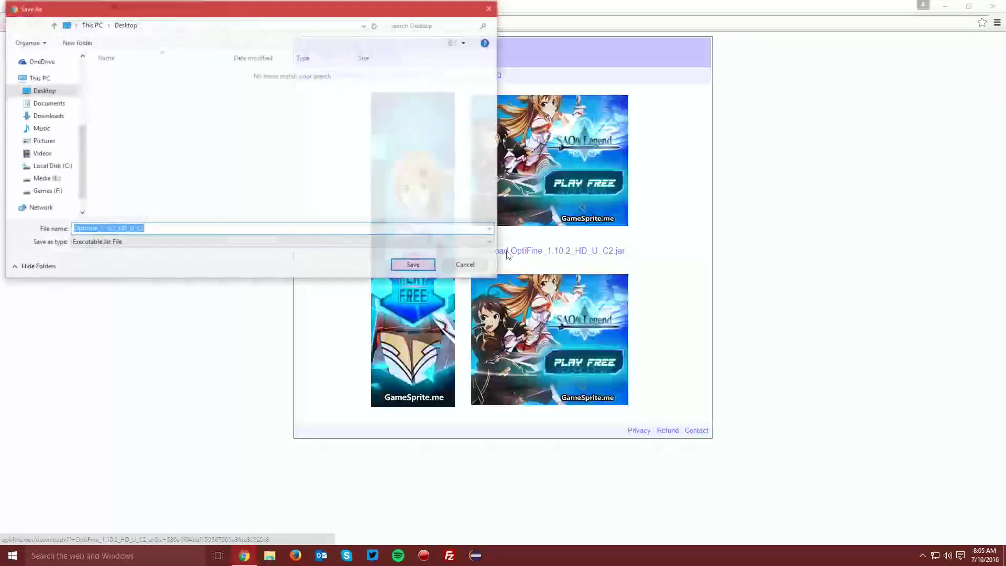
left_click(424, 269)
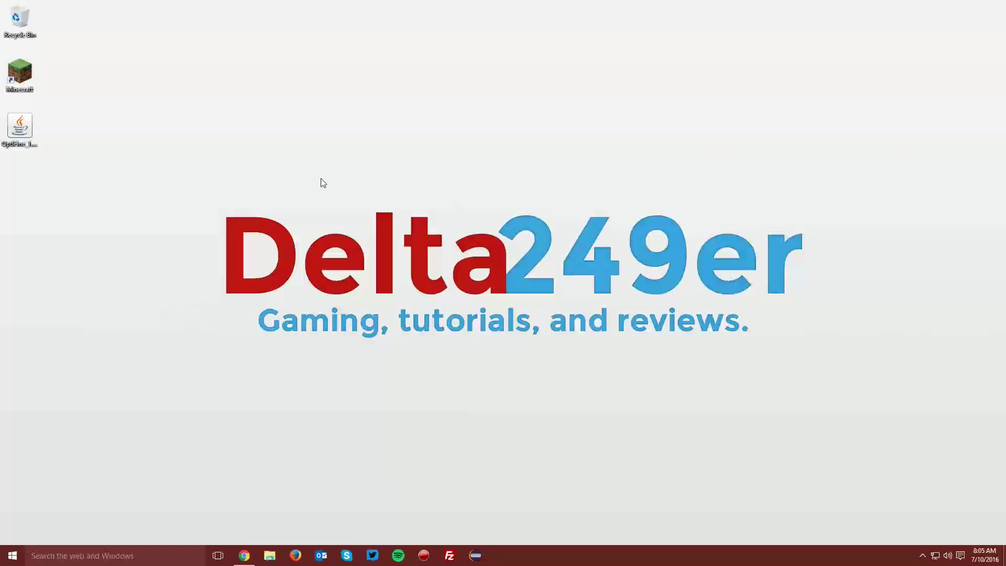
- Open the roaming application data folder by running %appdata%
key("super+r")
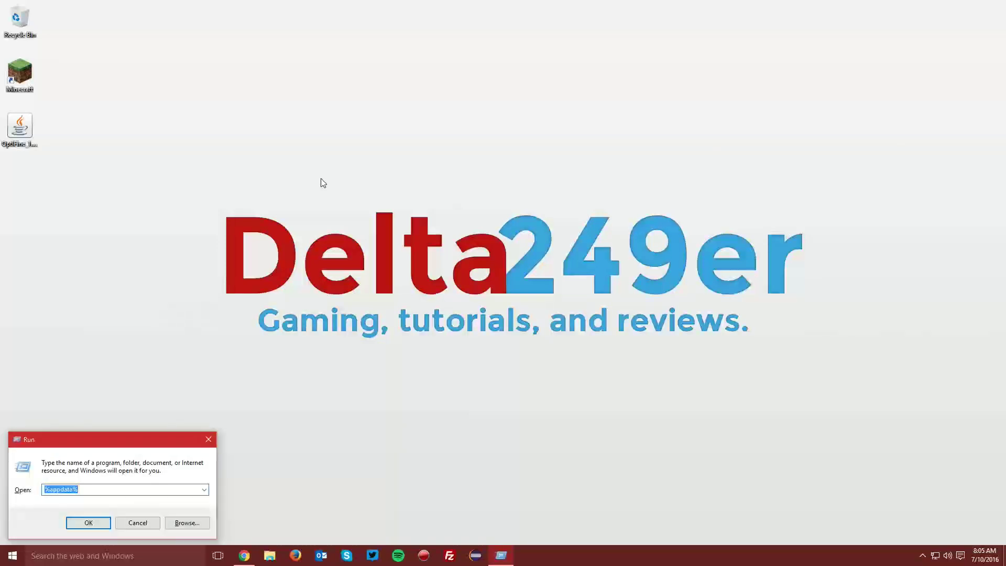
key("BackSpace")
type("%ap")
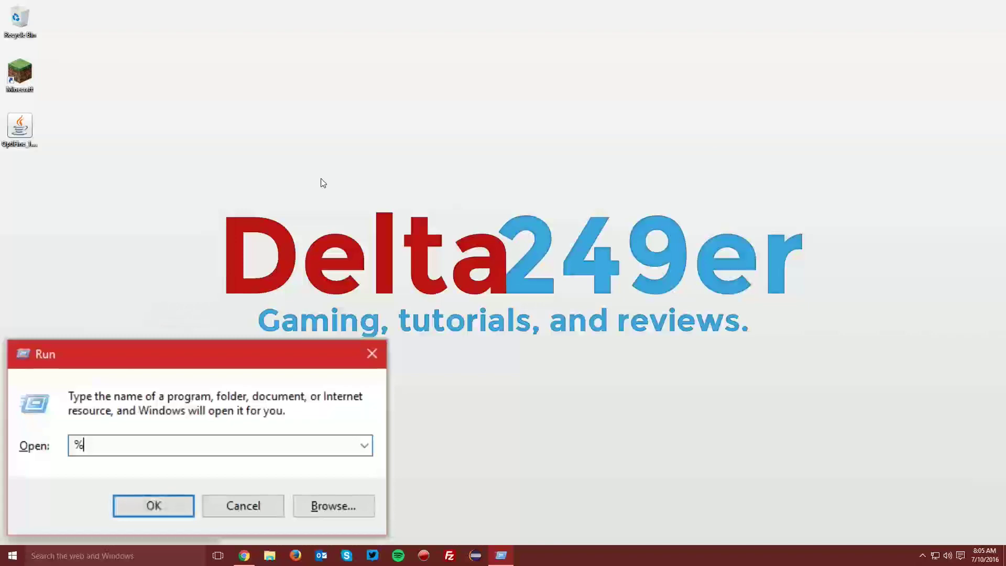
type("pdata%")
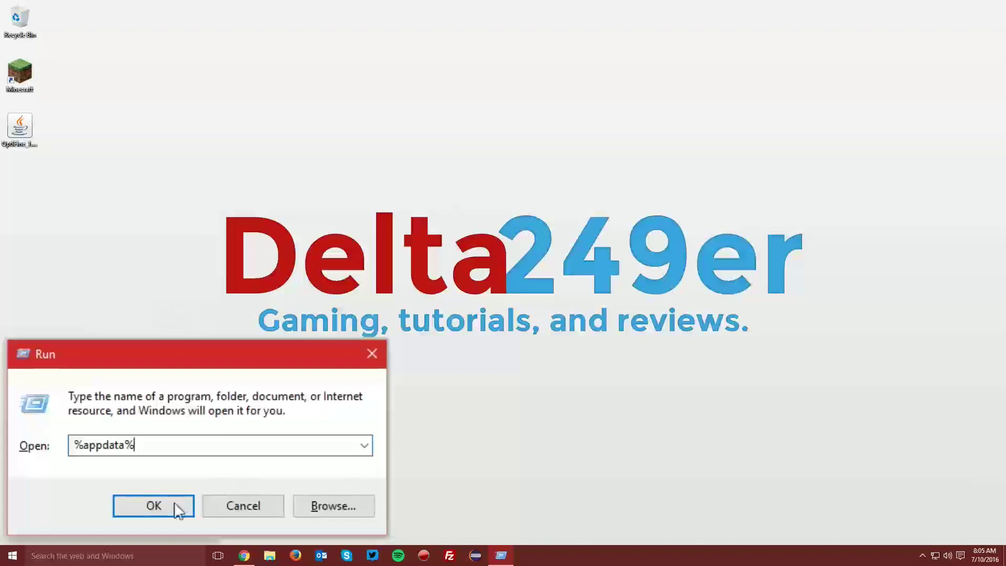
left_click(174, 506)
- Move the OptiFine jar from the desktop into the mods folder inside .minecraft, and close the folder window
double_click(382, 215)
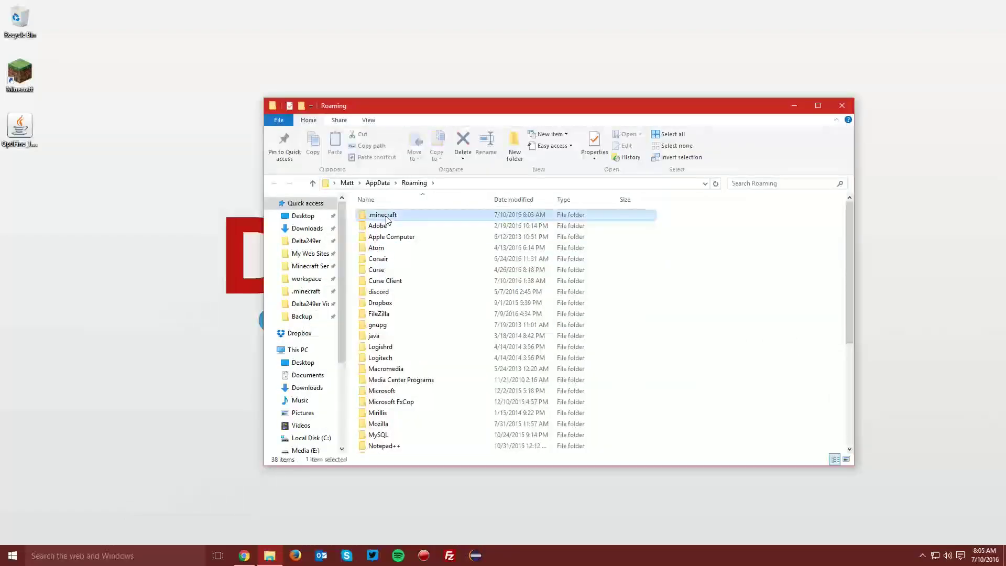
double_click(376, 259)
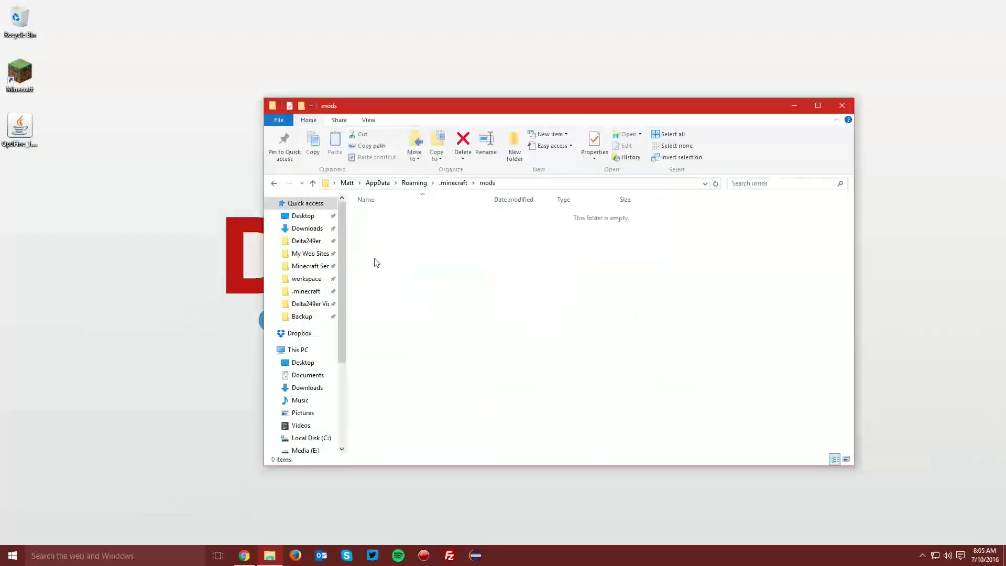
left_click_drag(19, 129, 481, 262)
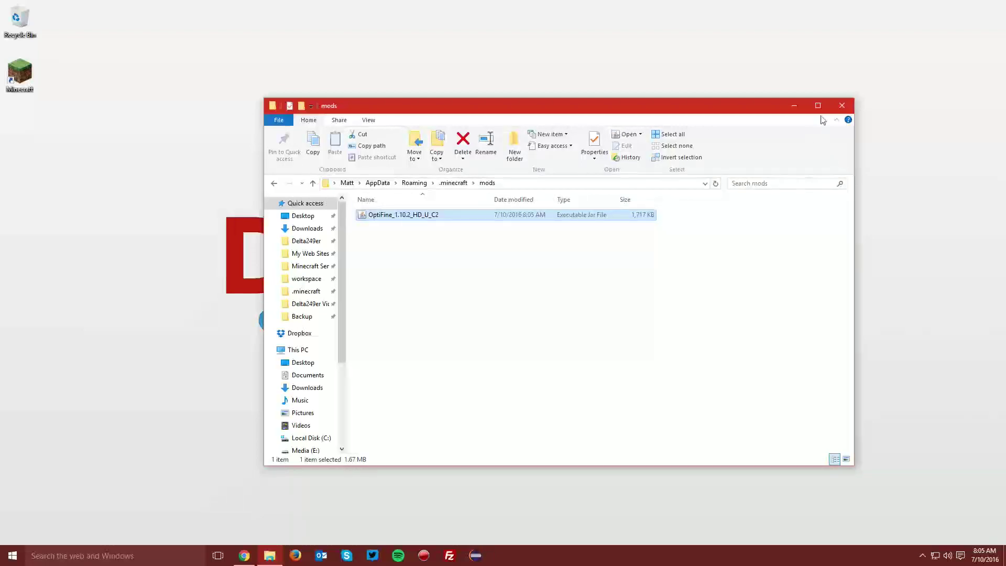
left_click(838, 108)
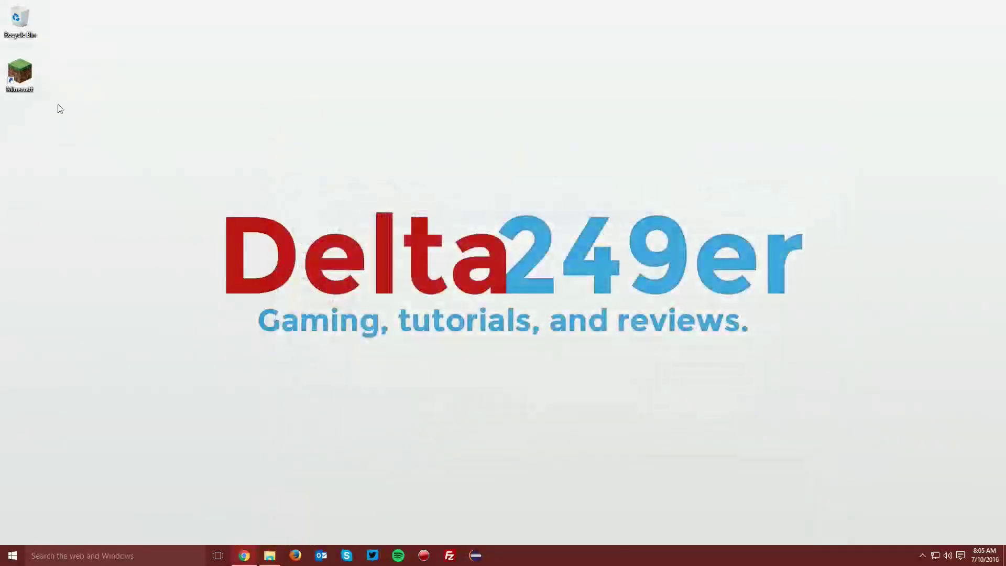
- Start Minecraft with the forge profile and review the video settings that OptiFine adds
double_click(23, 84)
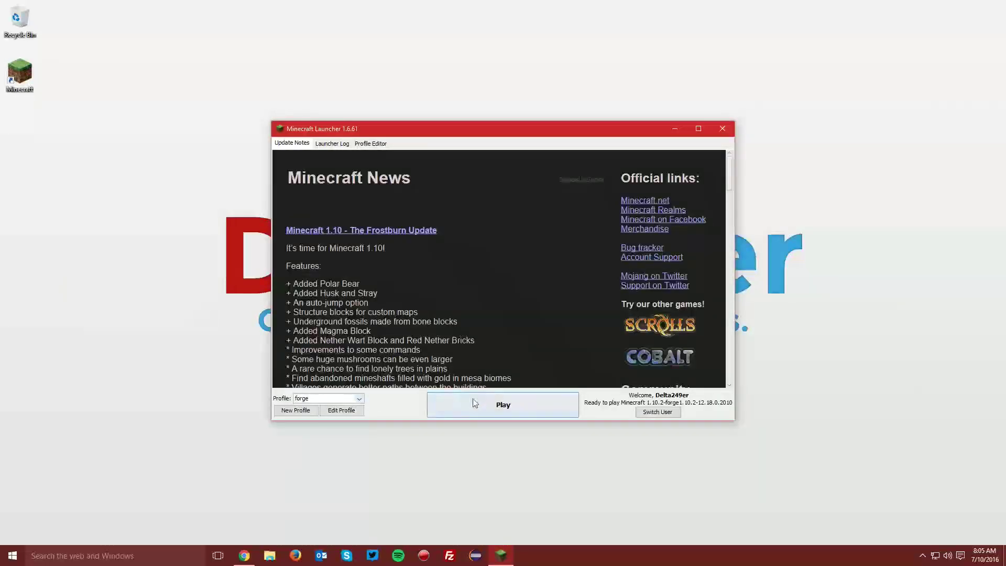
left_click(504, 406)
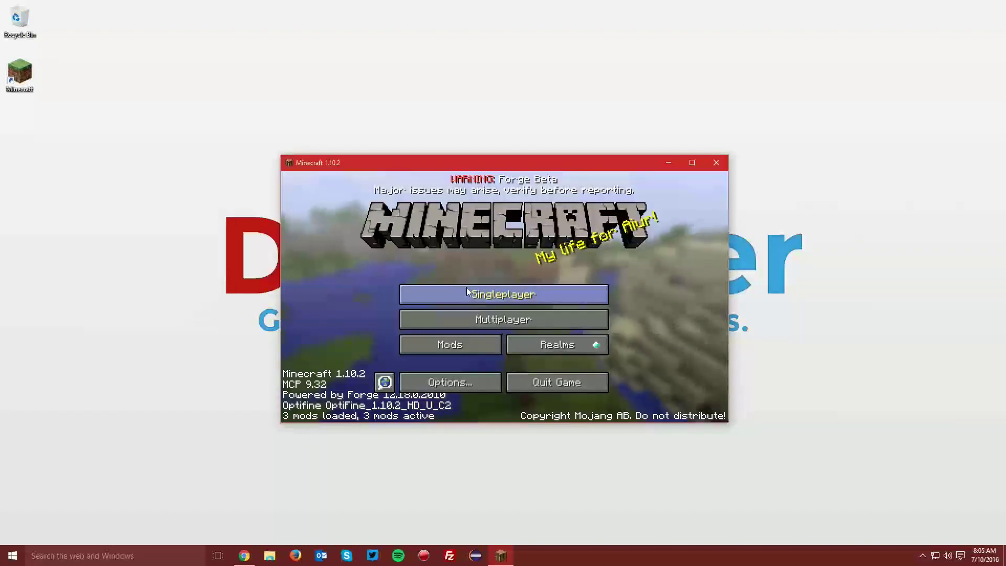
left_click(454, 384)
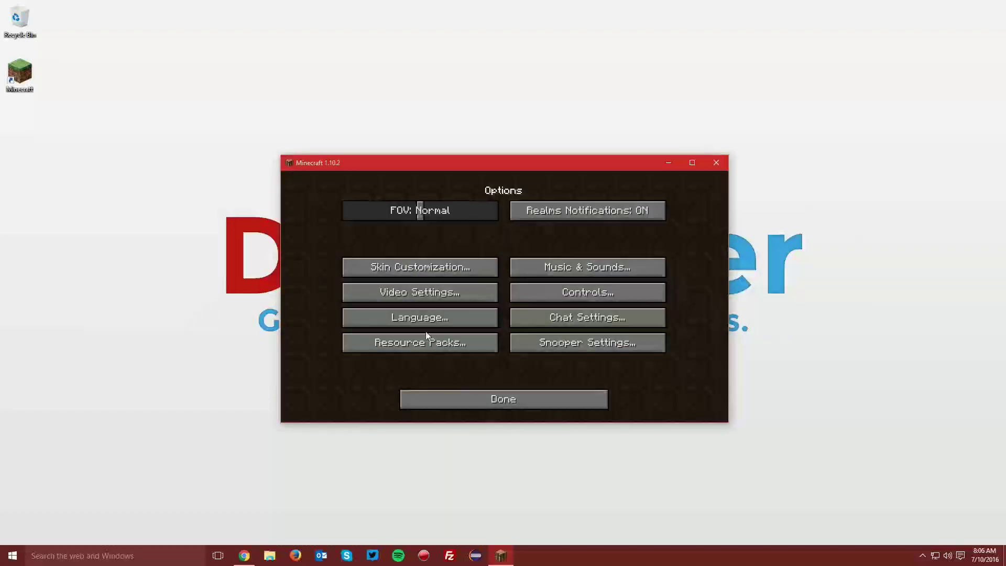
left_click(417, 287)
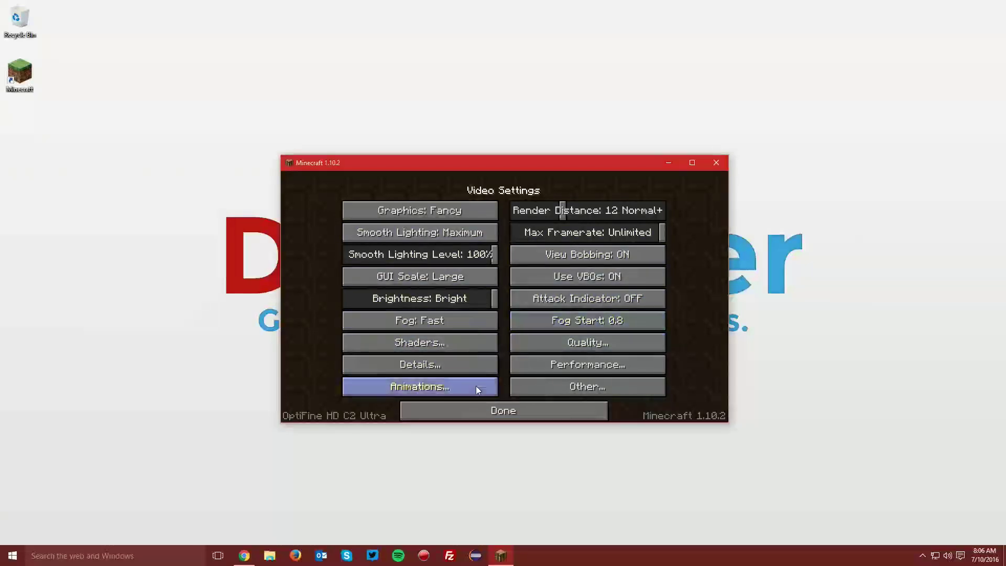
left_click(485, 410)
left_click(487, 400)
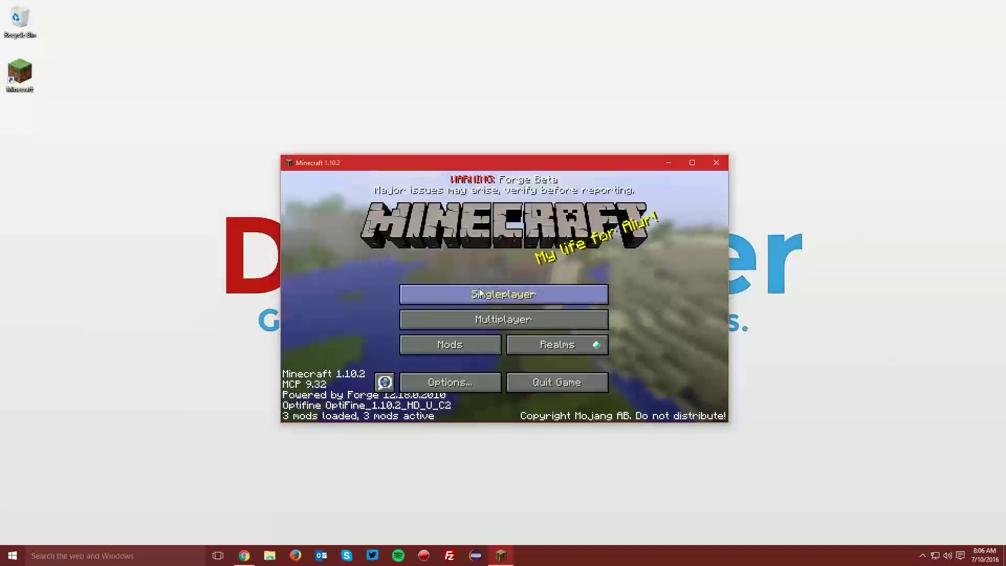
- Load a saved singleplayer world and examine the debug overlay for the Forge and OptiFine entries
left_click(461, 292)
left_click(449, 225)
left_click(450, 229)
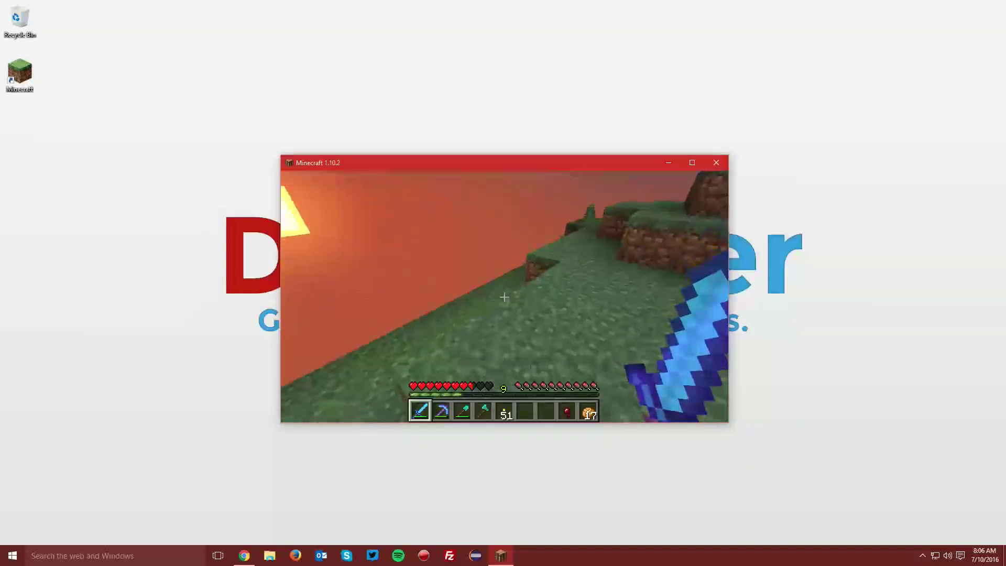
key("F3")
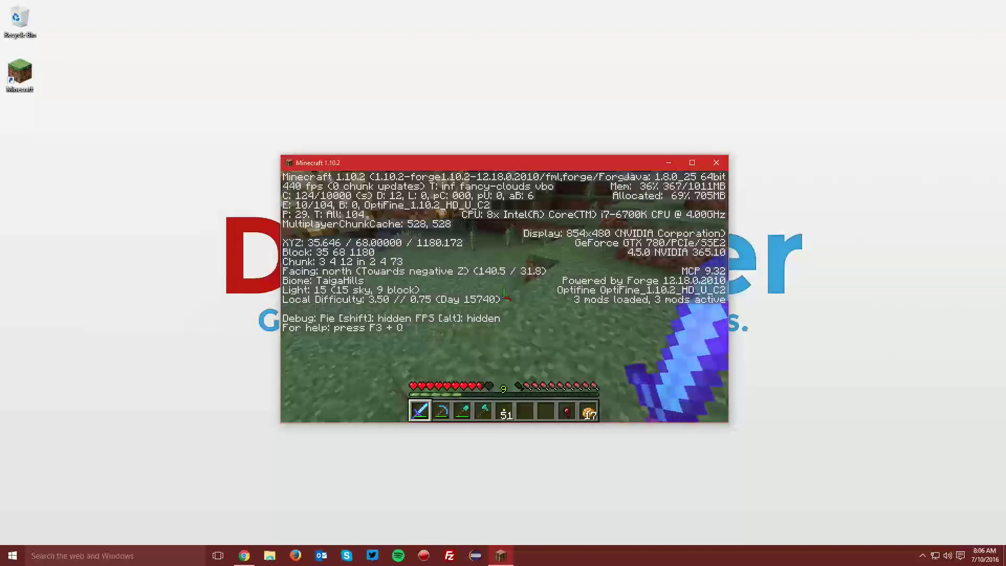
key("F3")
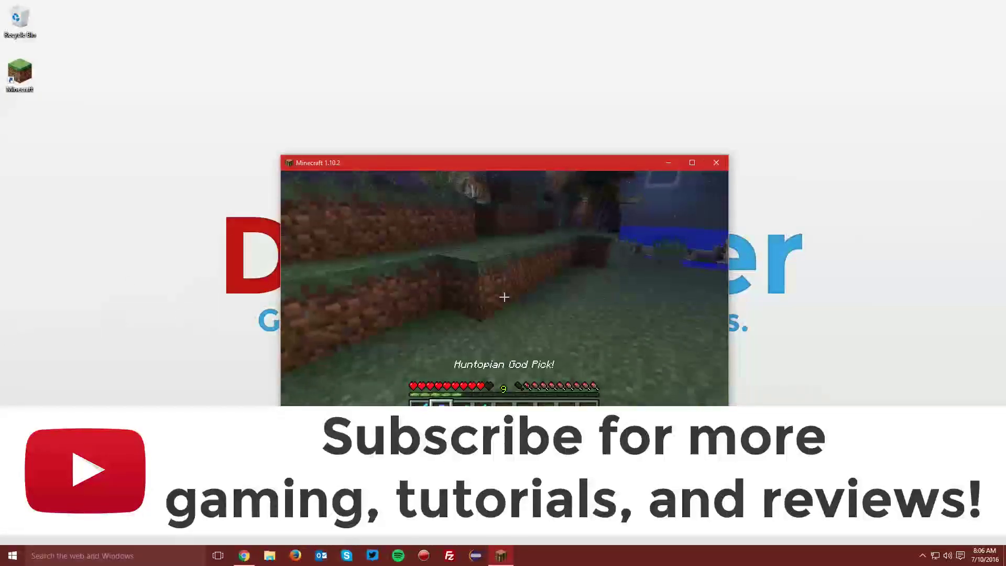
key("3")
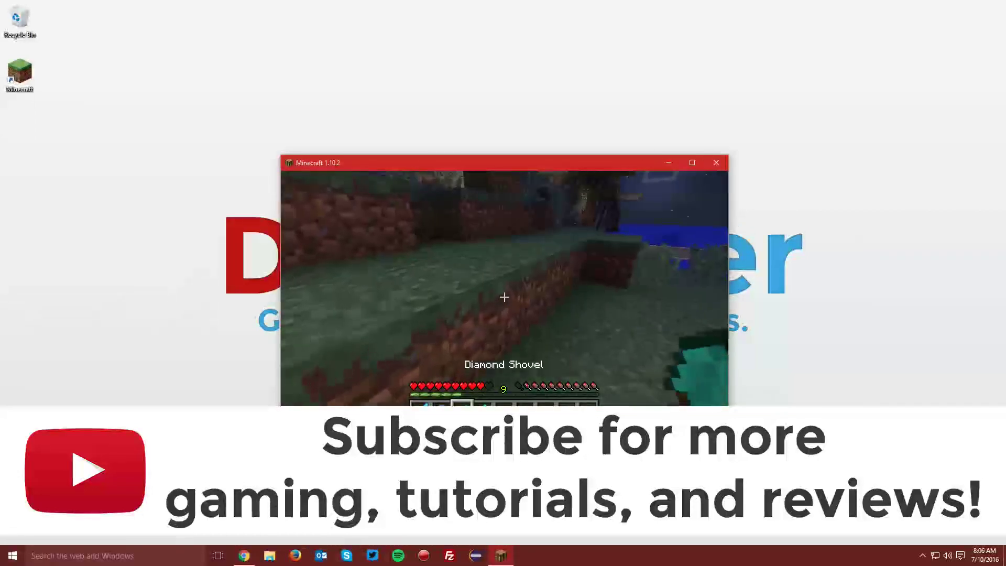
key("4")
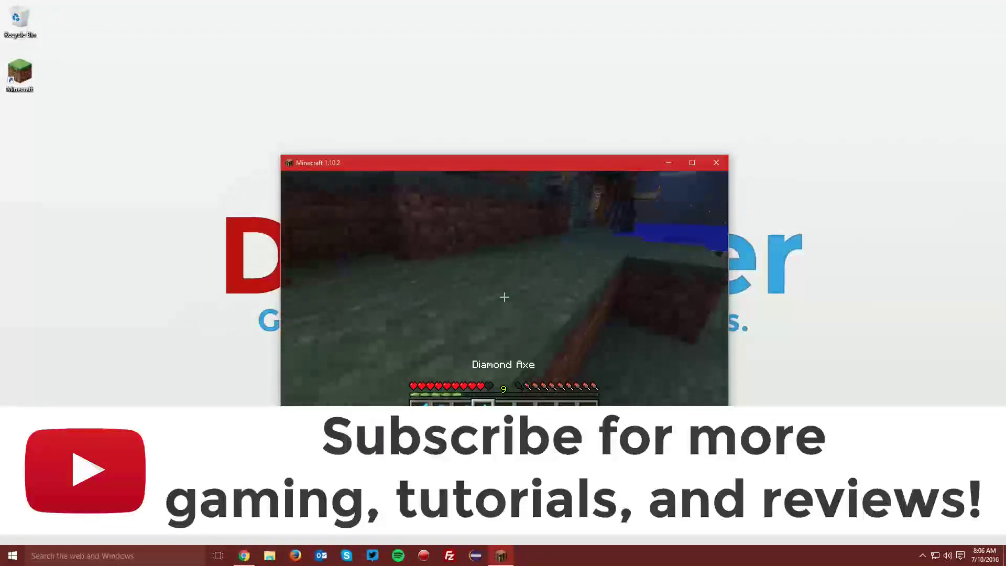